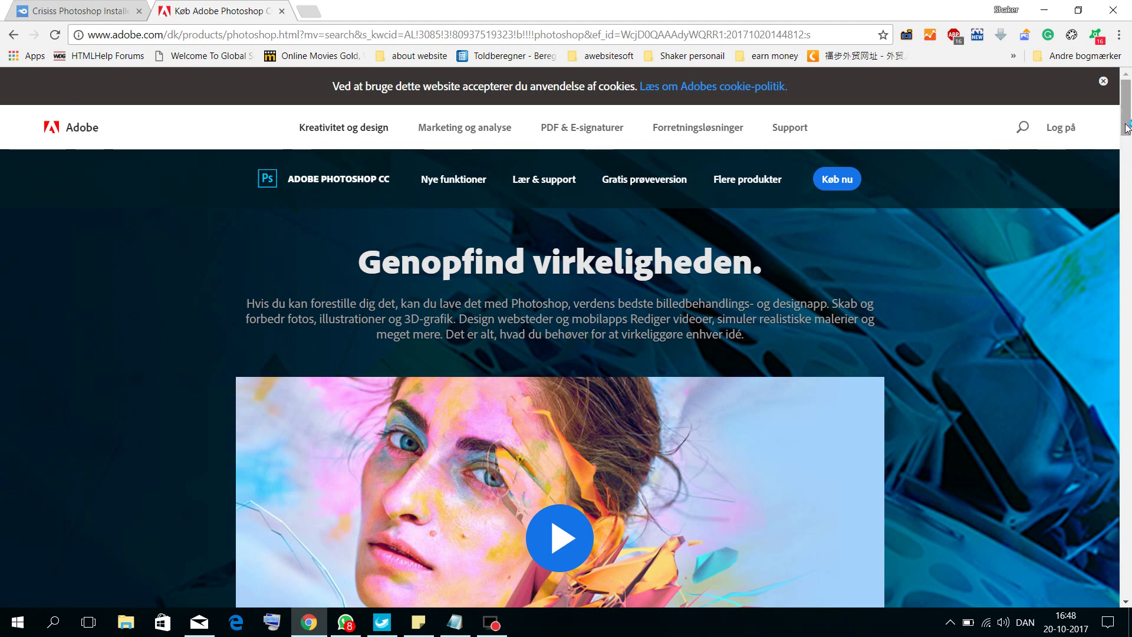
Scroll the Adobe page, then select the URL of the MediaFire download page for 'Crisiss Photoshop Installer.7z' (73.74 MB).
left_click_drag(1125, 113, 1131, 158)
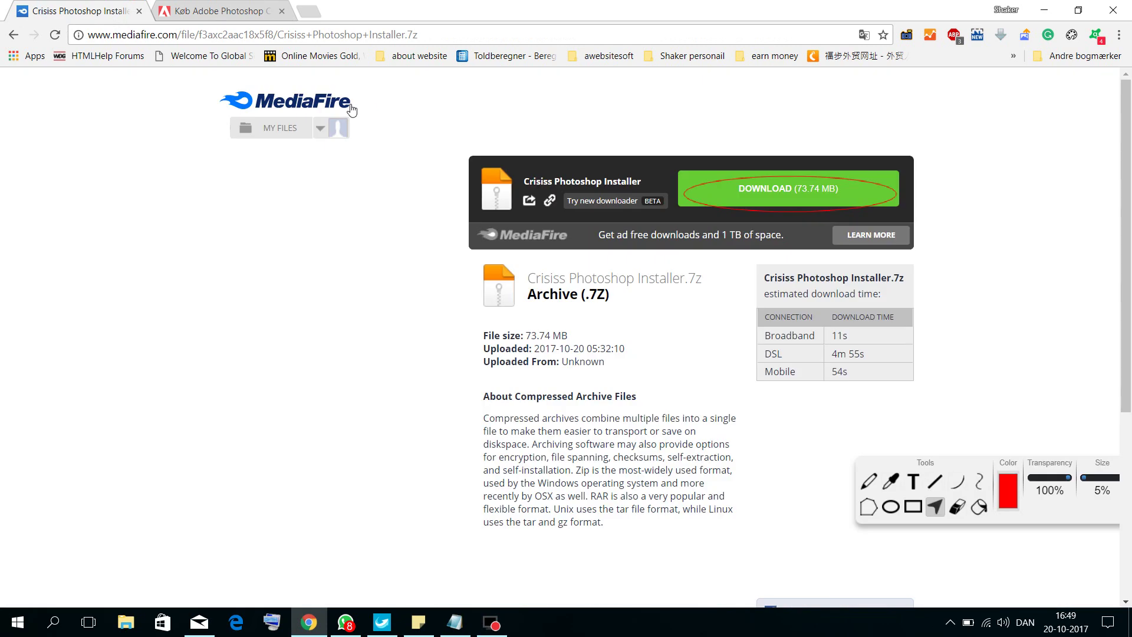
left_click(311, 36)
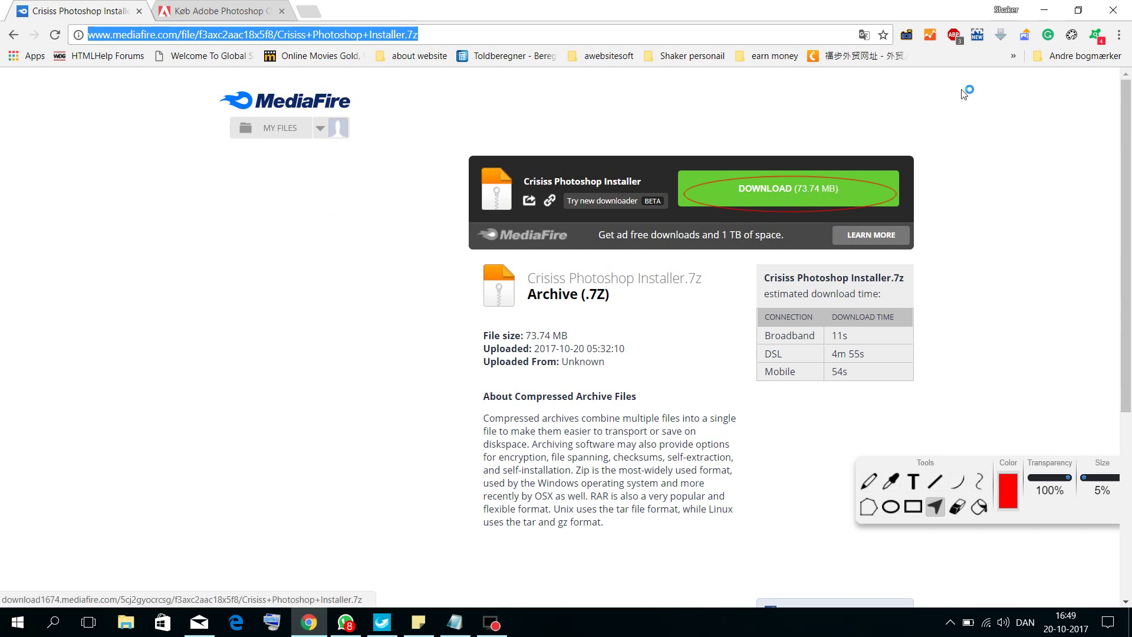
Minimize Chrome, then open a blank Notepad window and minimize it.
left_click(1043, 7)
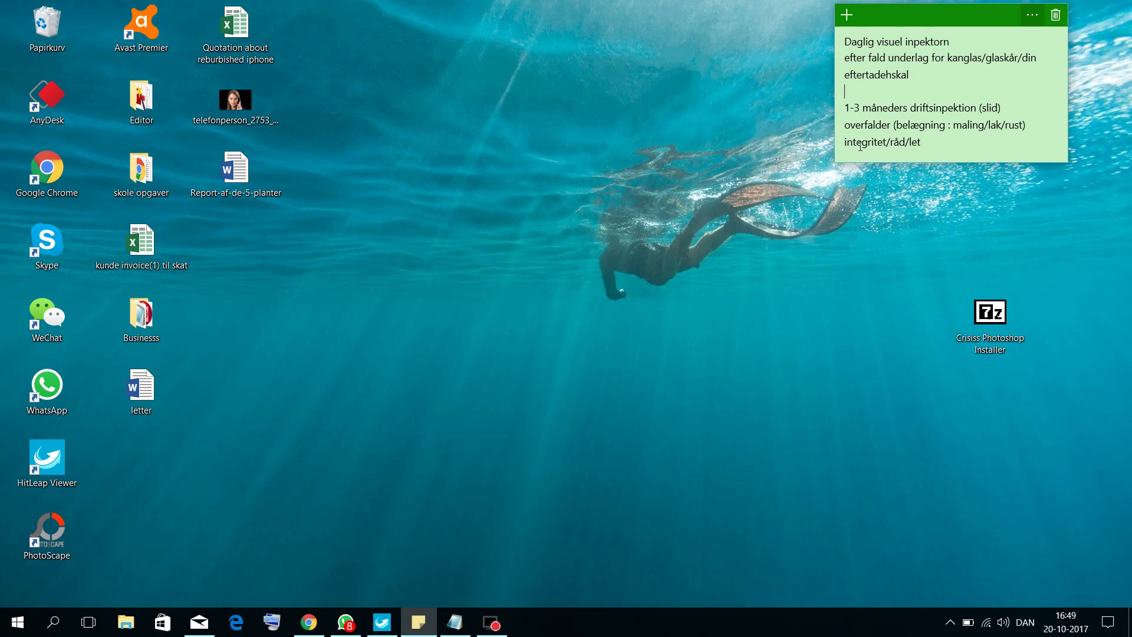
left_click(454, 622)
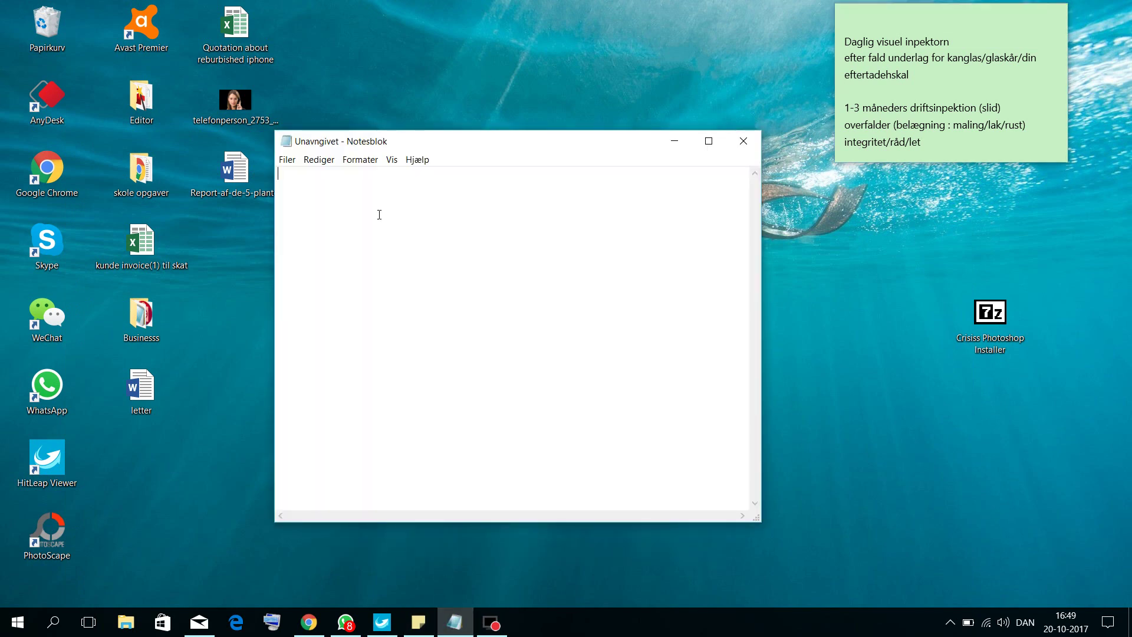
left_click(675, 141)
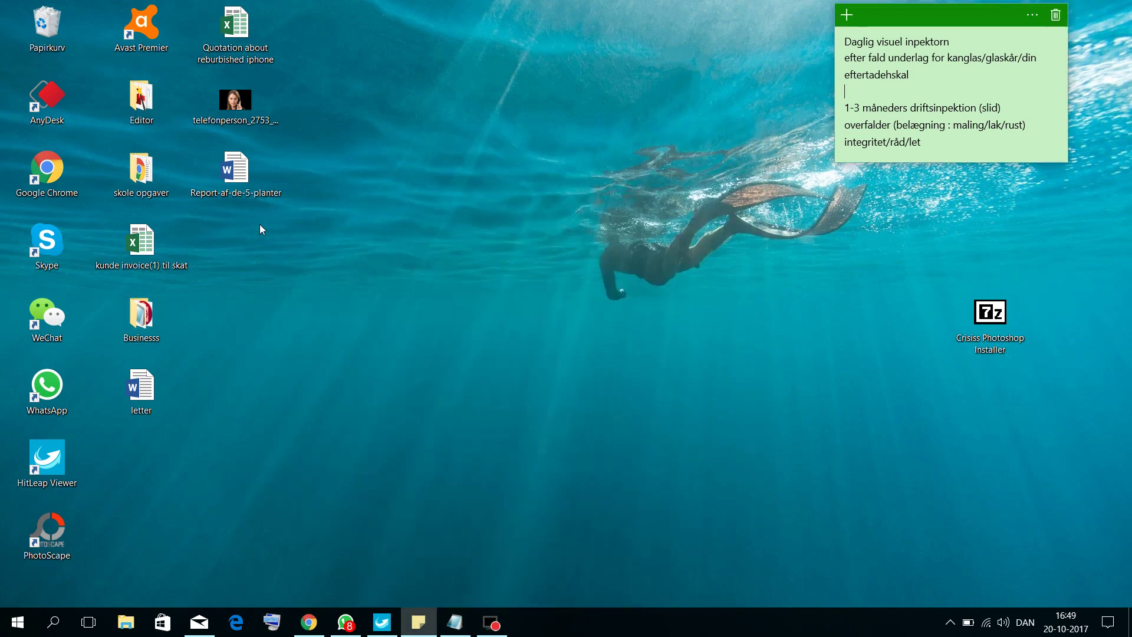
In the desktop Editor folder, open the Crisiss Photoshop Installer archive and select its installer program.
left_click(151, 88)
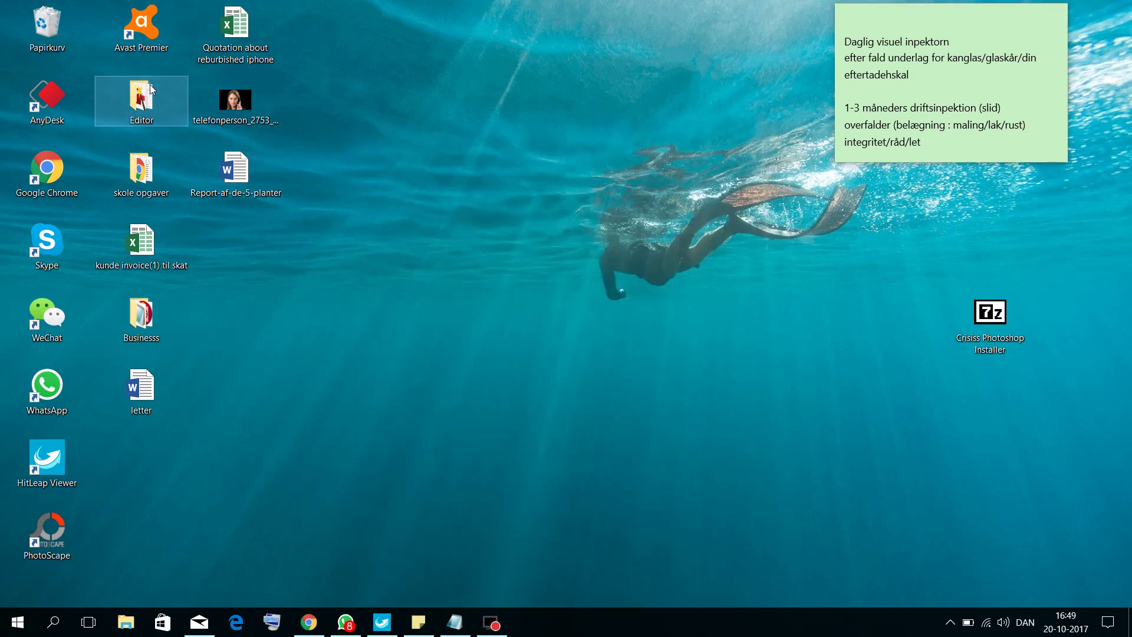
double_click(151, 88)
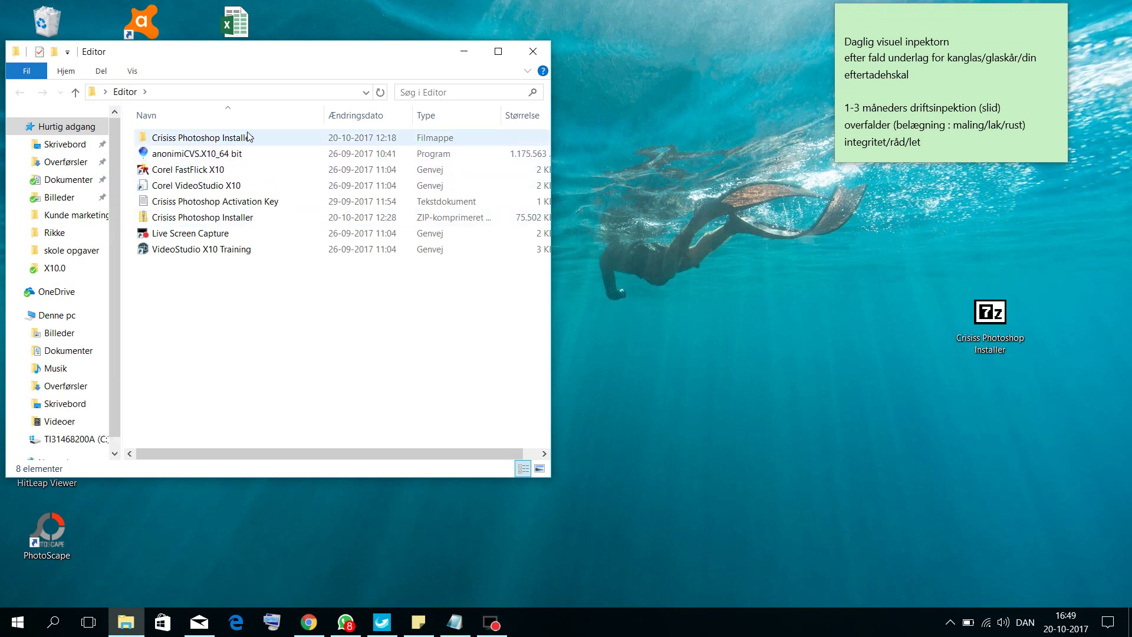
double_click(248, 218)
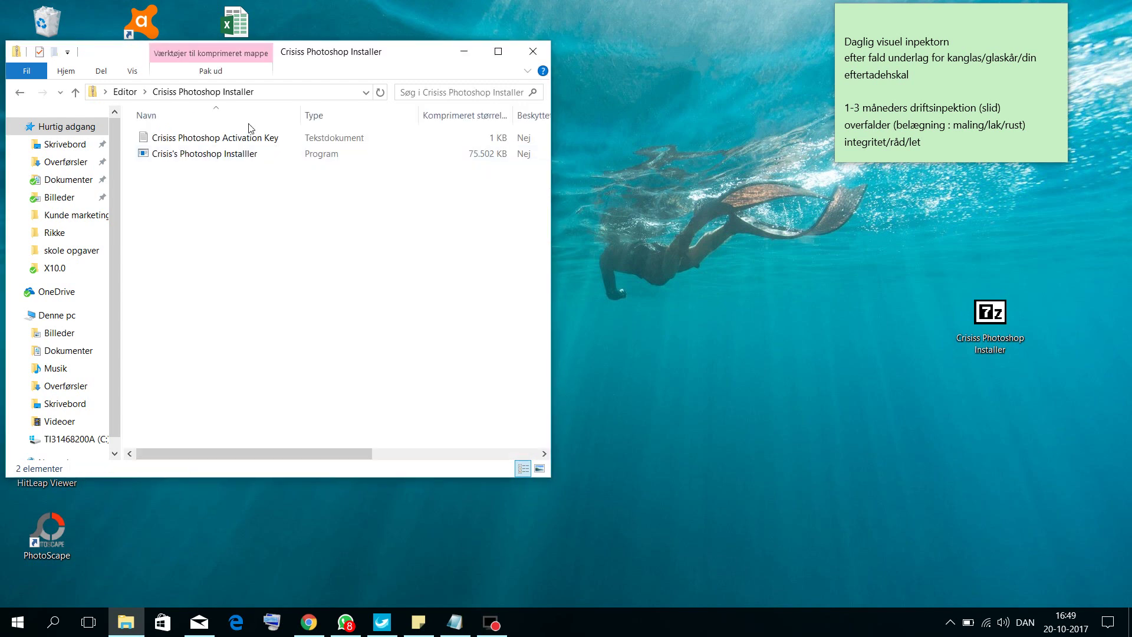
double_click(158, 139)
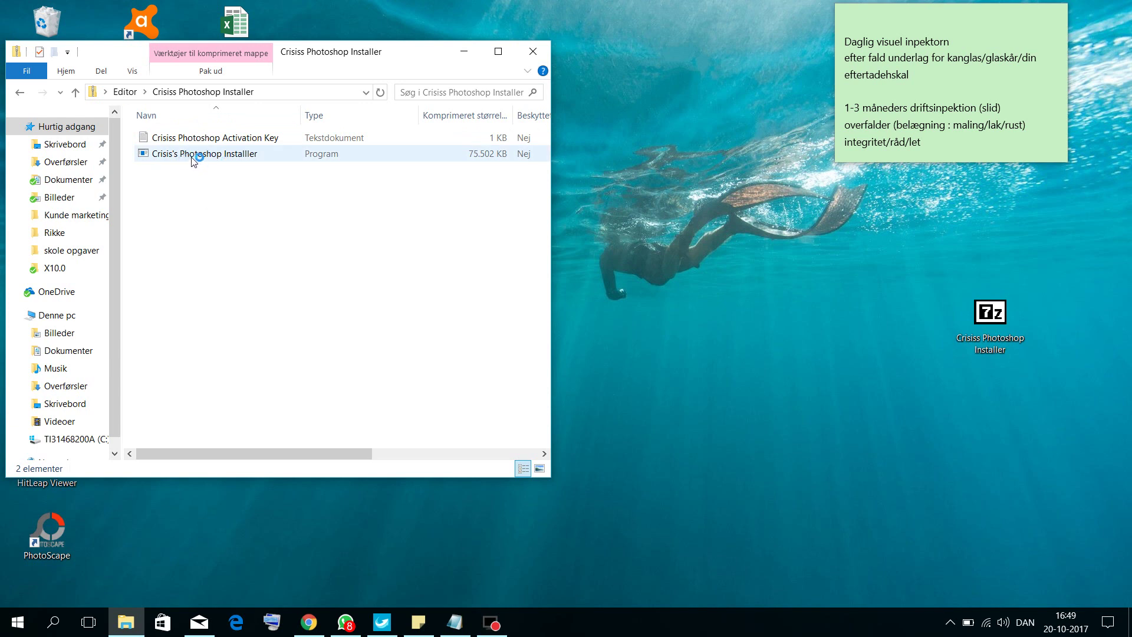
mouse_move(192, 157)
left_mouse_down()
mouse_move(214, 189)
mouse_move(198, 157)
left_mouse_up()
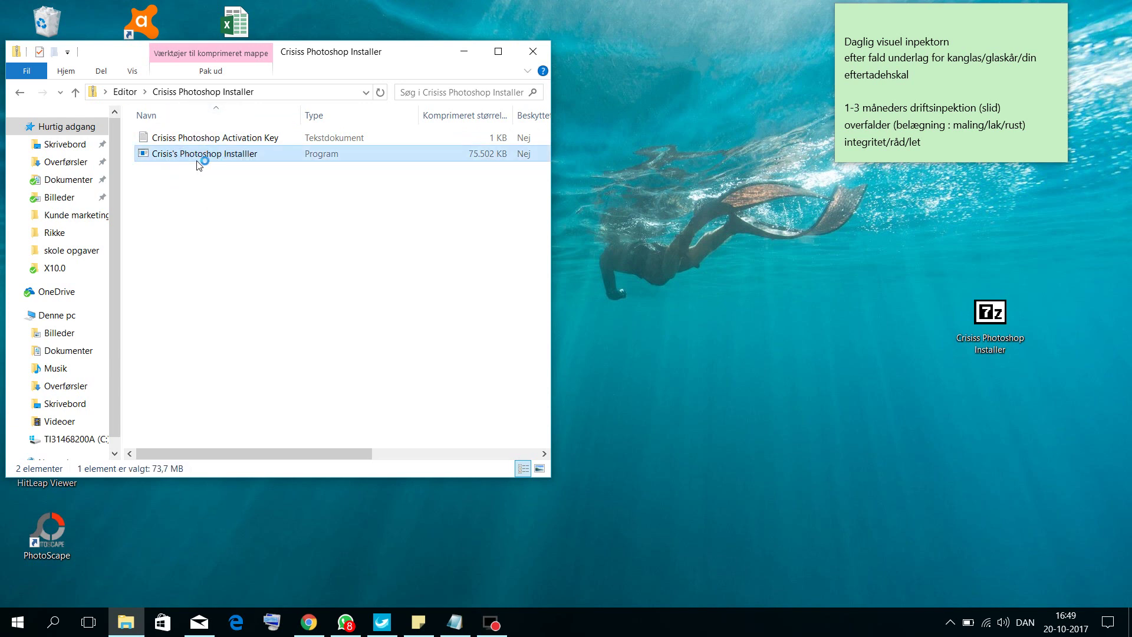
Extract all archive files to the suggested folder, skipping existing files, and select the extracted installer.
double_click(201, 155)
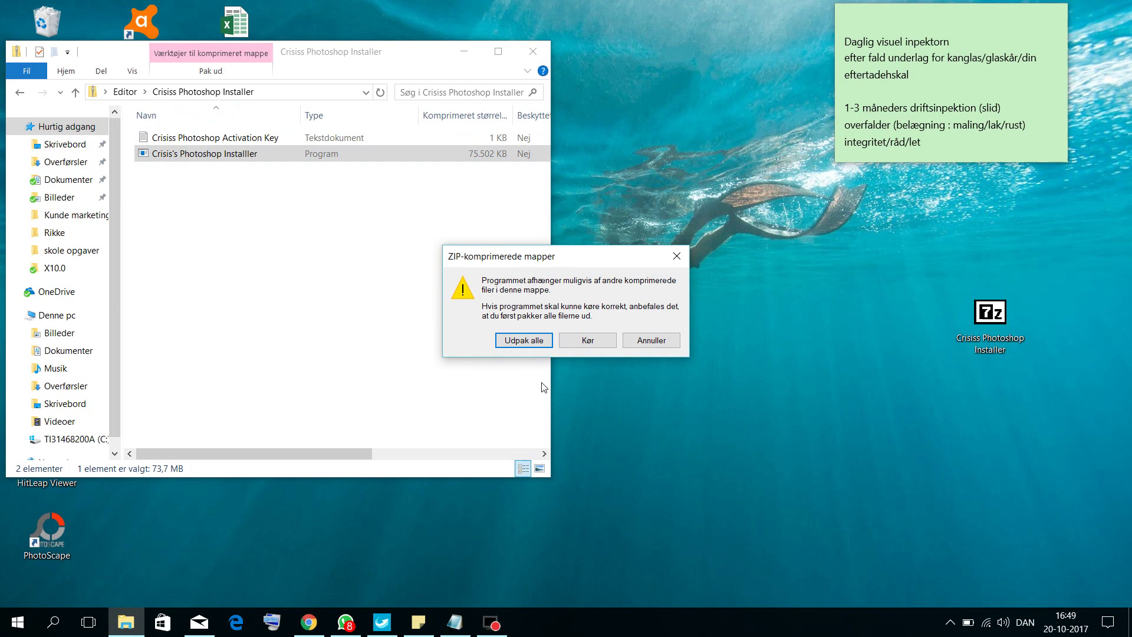
left_click(524, 342)
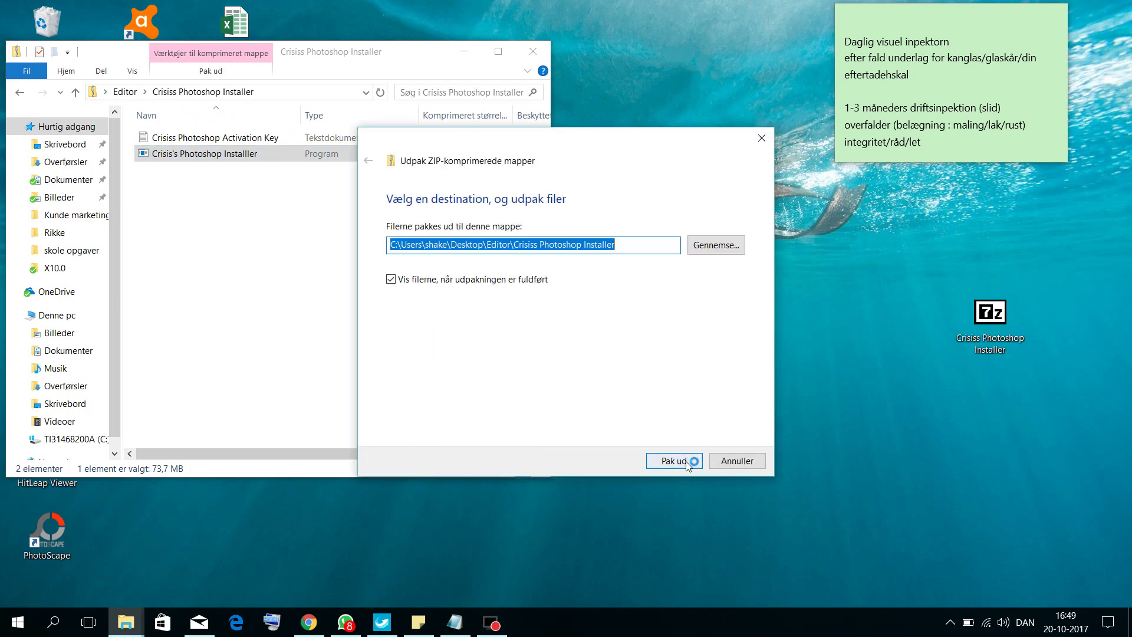
left_click(685, 461)
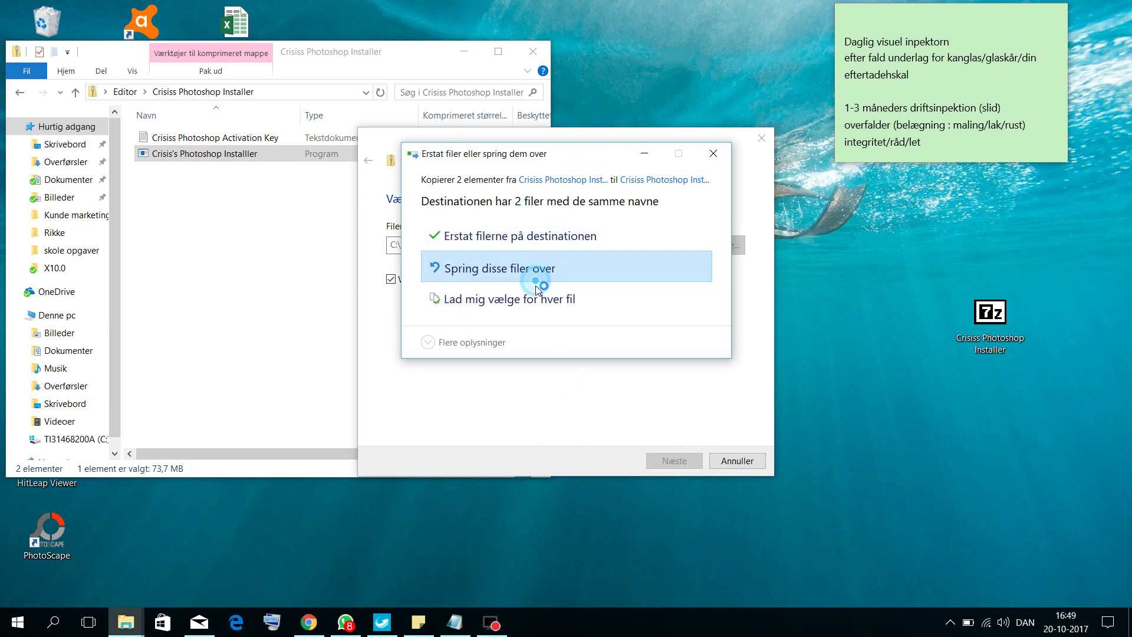
left_click(604, 264)
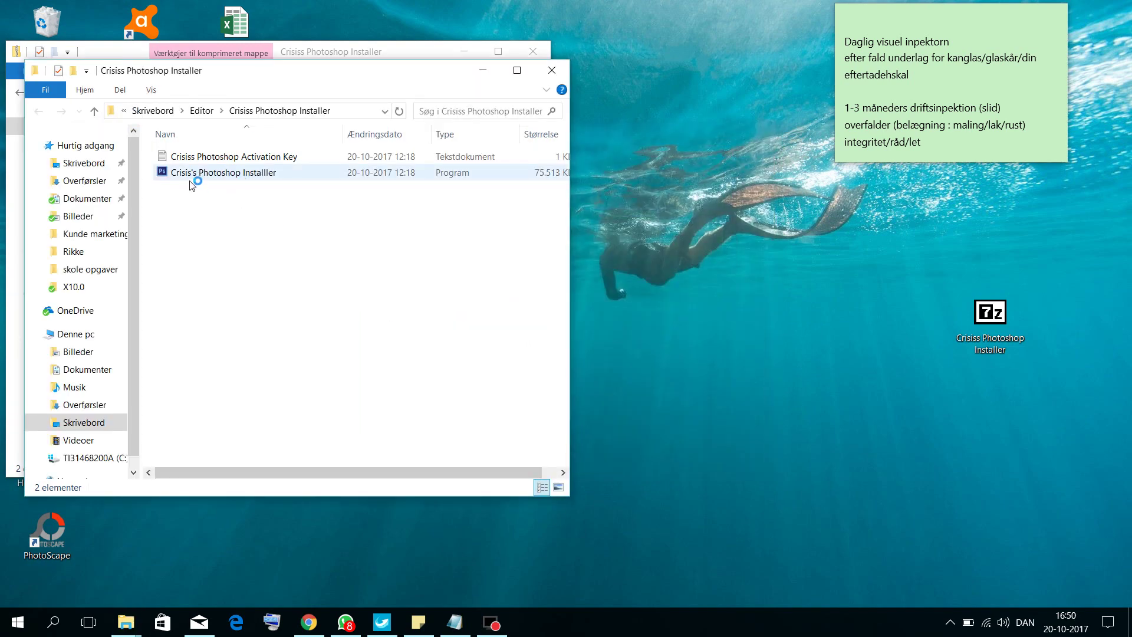
left_click(207, 177)
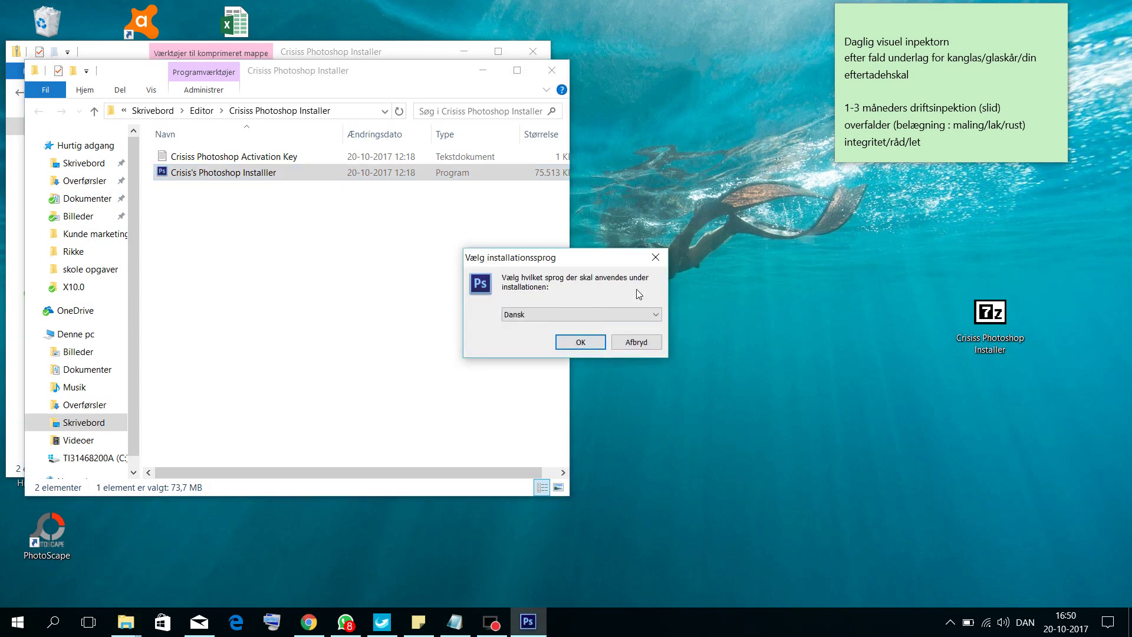
Confirm Dansk as the installation language.
left_click(572, 317)
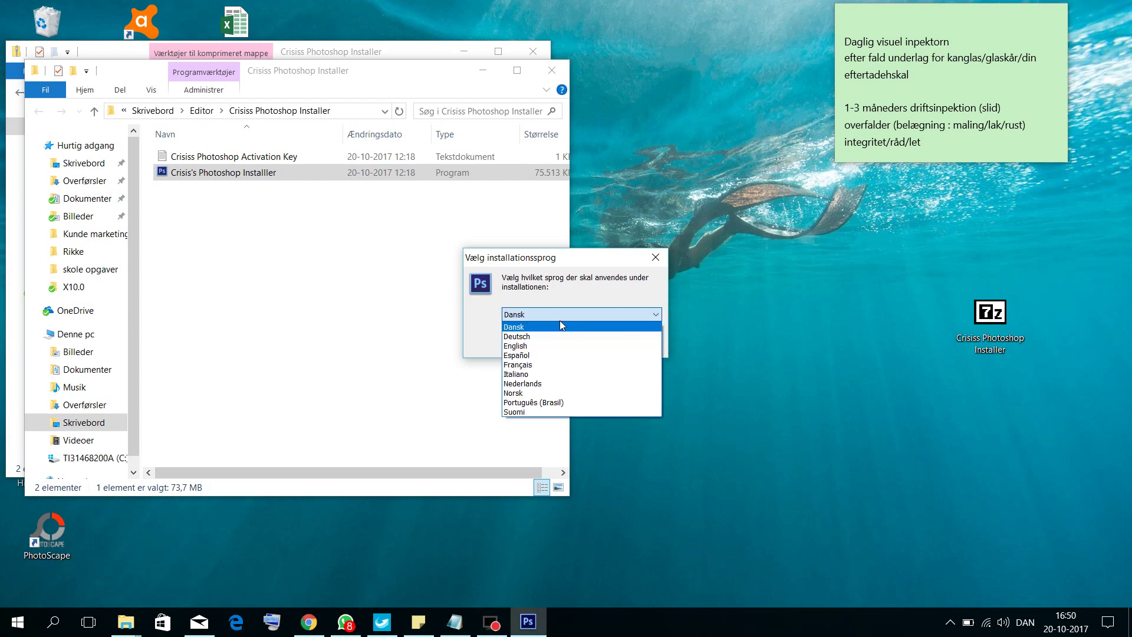
left_click(576, 299)
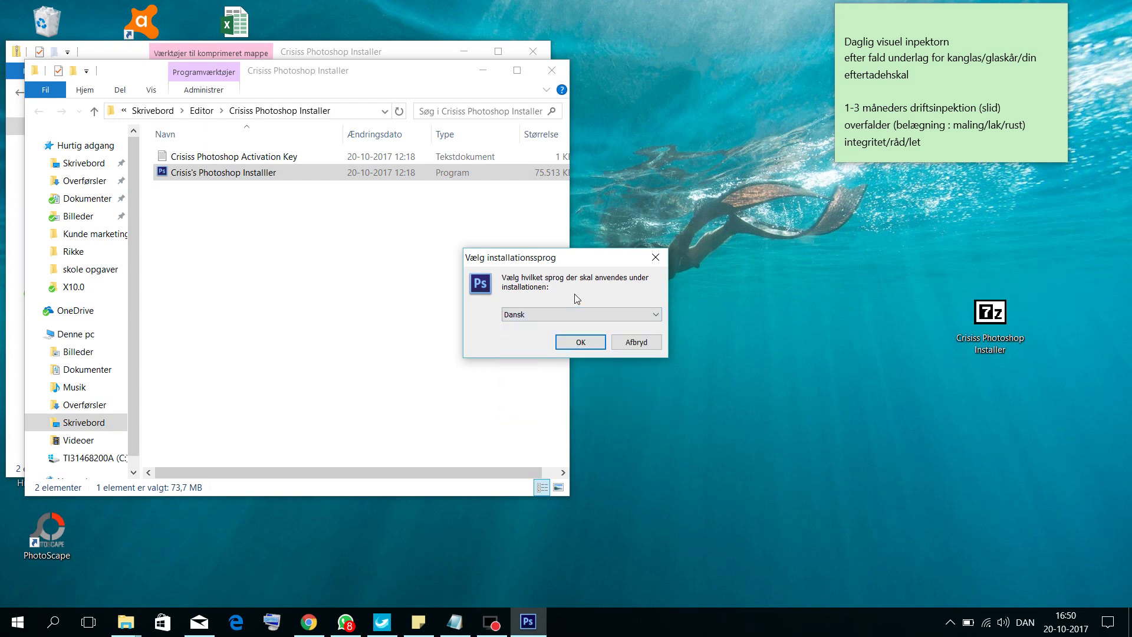
left_click(538, 319)
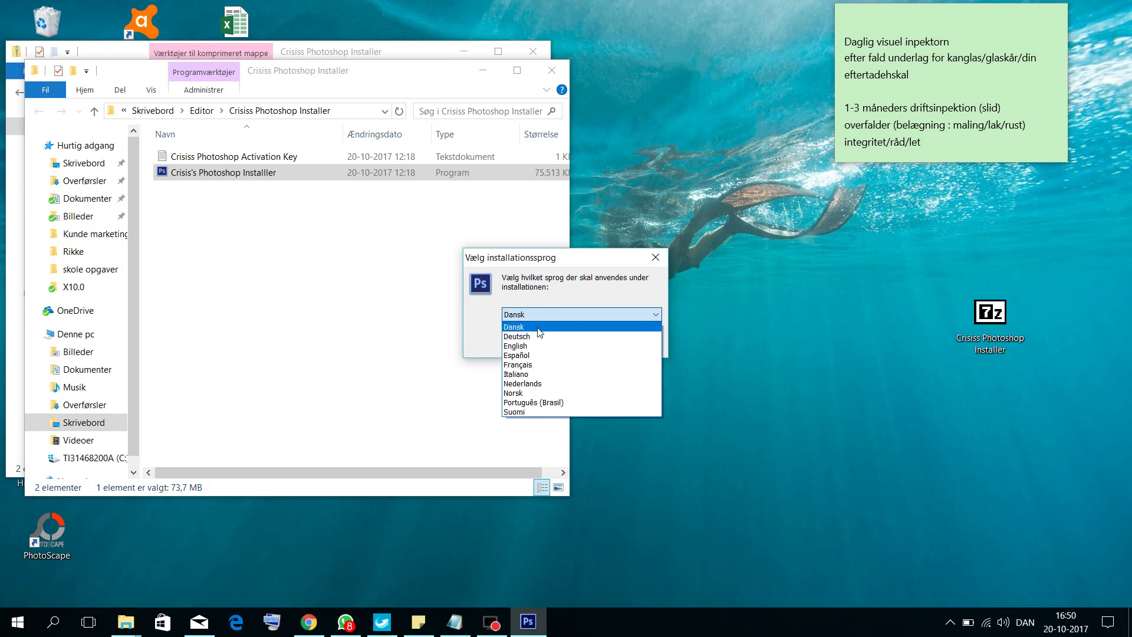
left_click(538, 328)
left_click(574, 343)
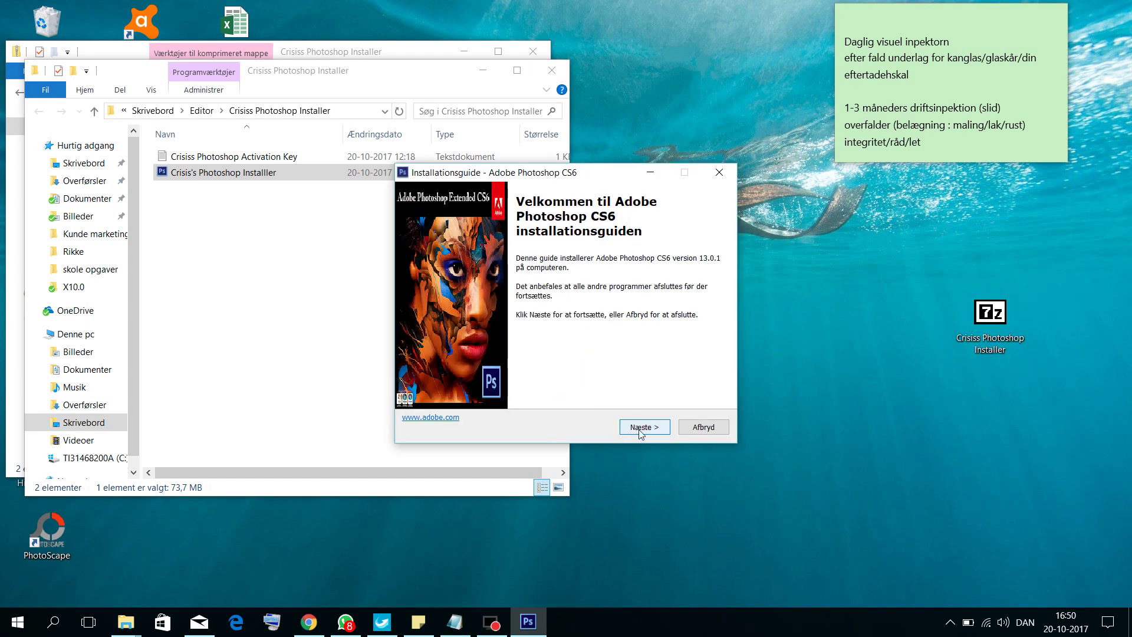
Accept the licence agreement and keep the default install folder, Start menu folder and desktop icon.
left_click(651, 429)
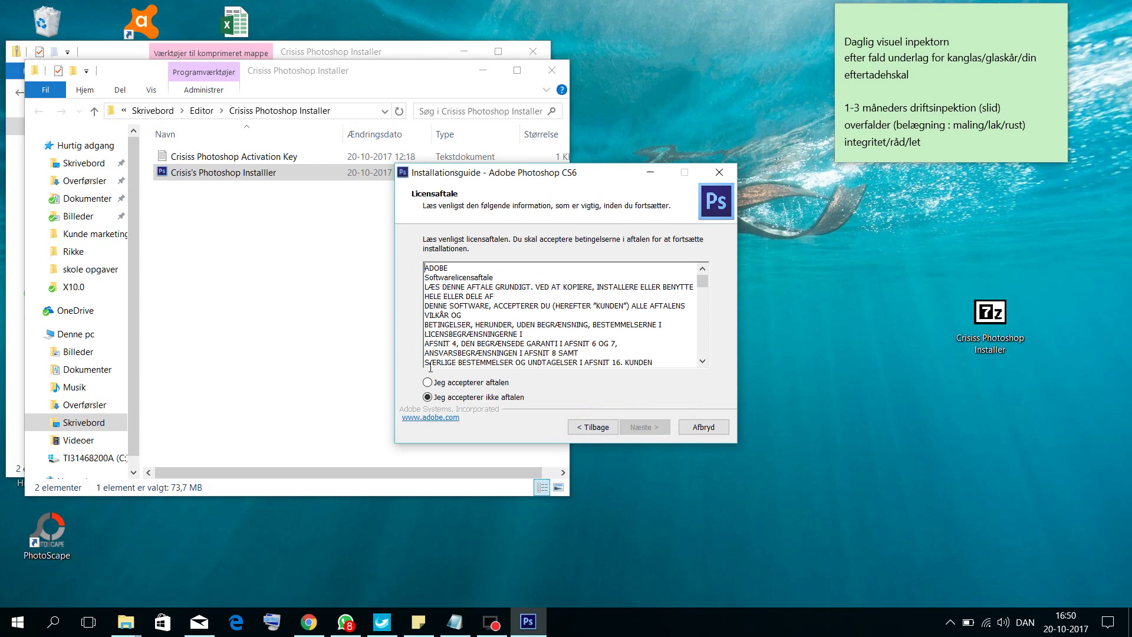
left_click(446, 384)
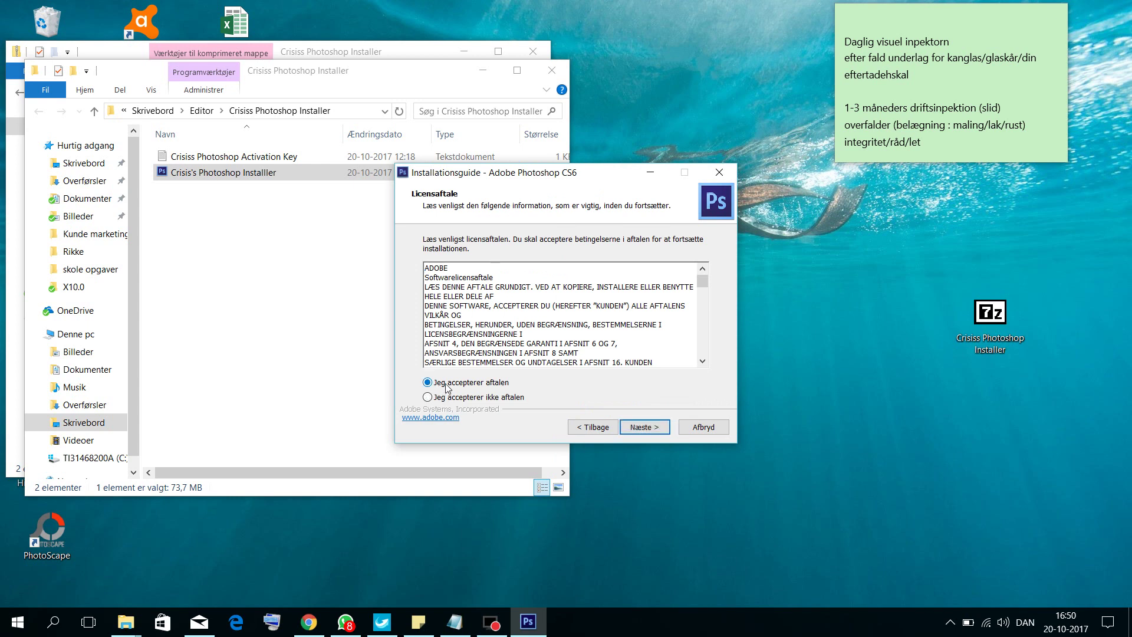
left_click(657, 430)
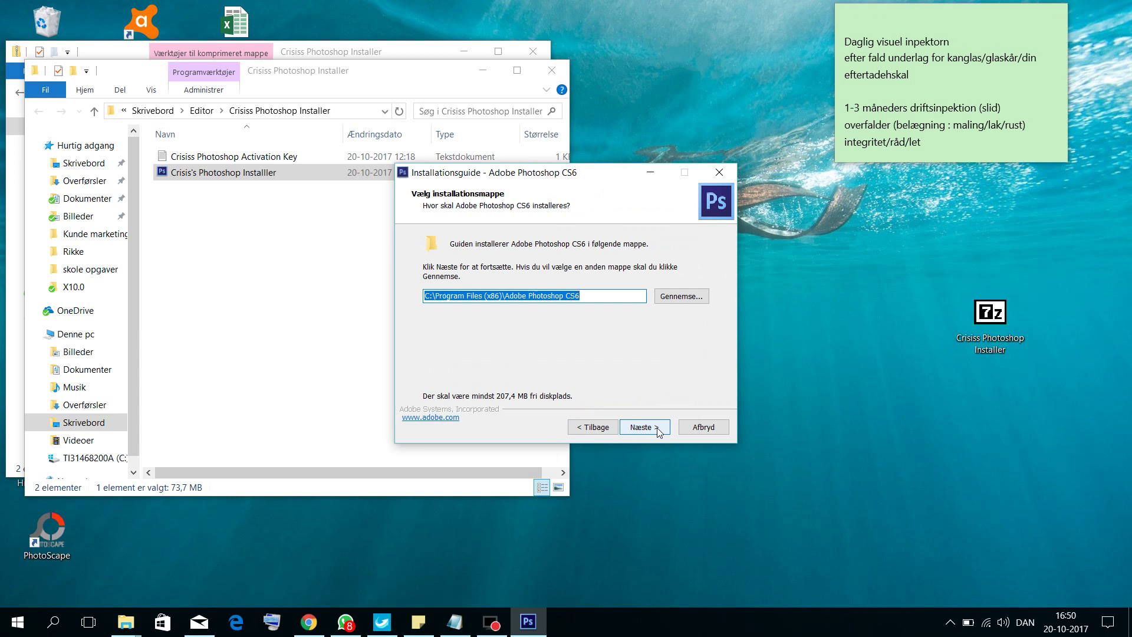
left_click(659, 430)
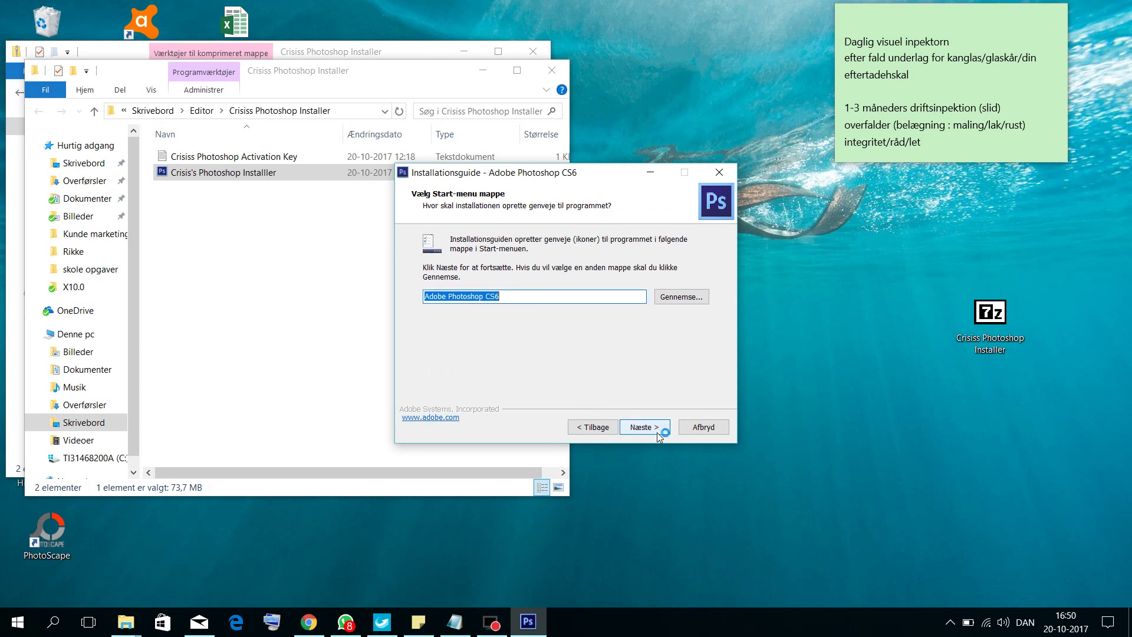
left_click(657, 428)
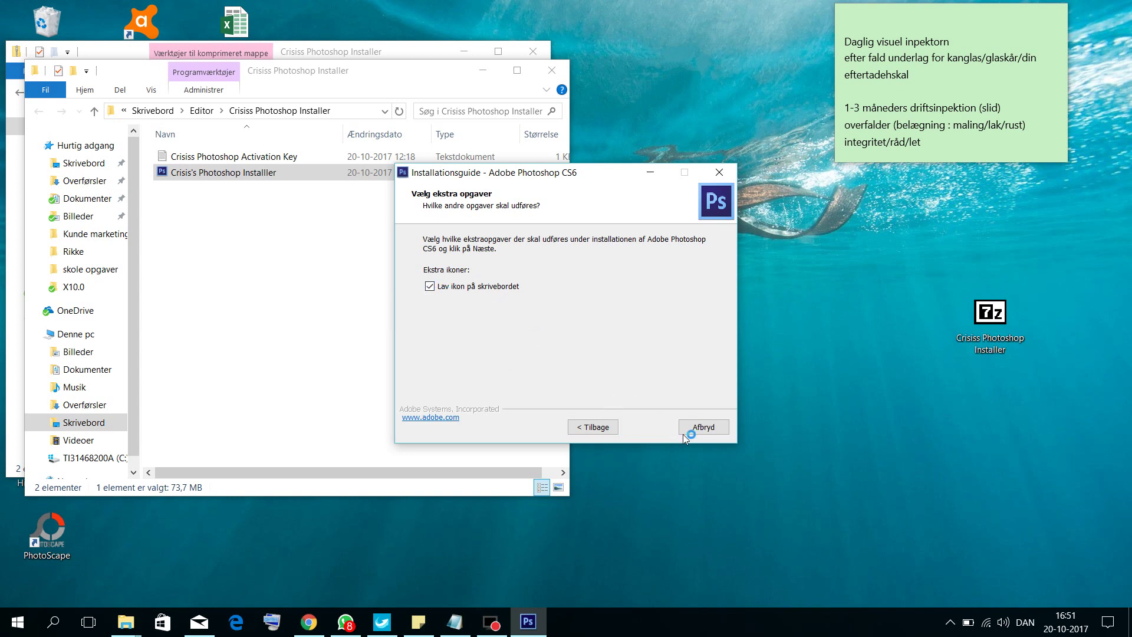
left_click(651, 433)
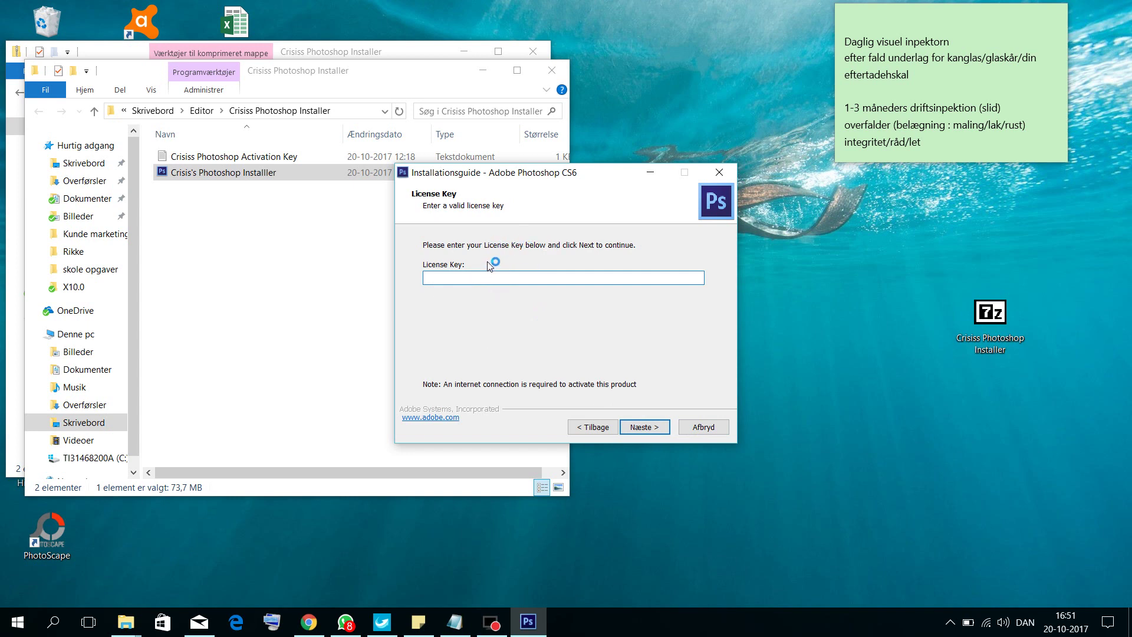
Copy the activation key from the key text file into the License Key field and continue.
left_click(230, 157)
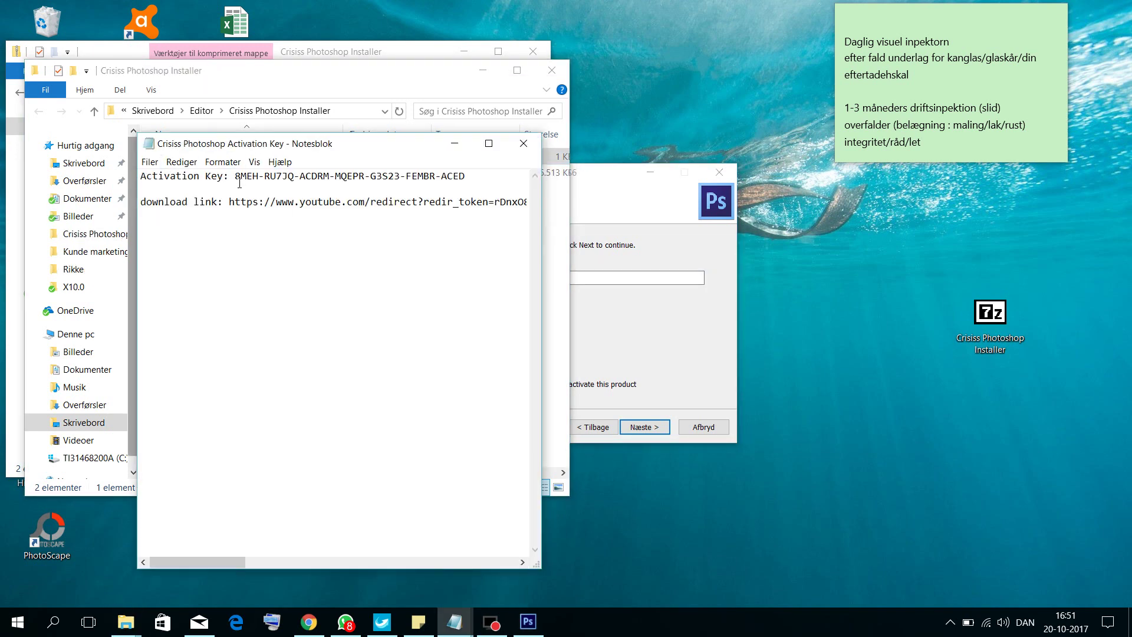
left_click_drag(236, 177, 474, 189)
key("ctrl+c")
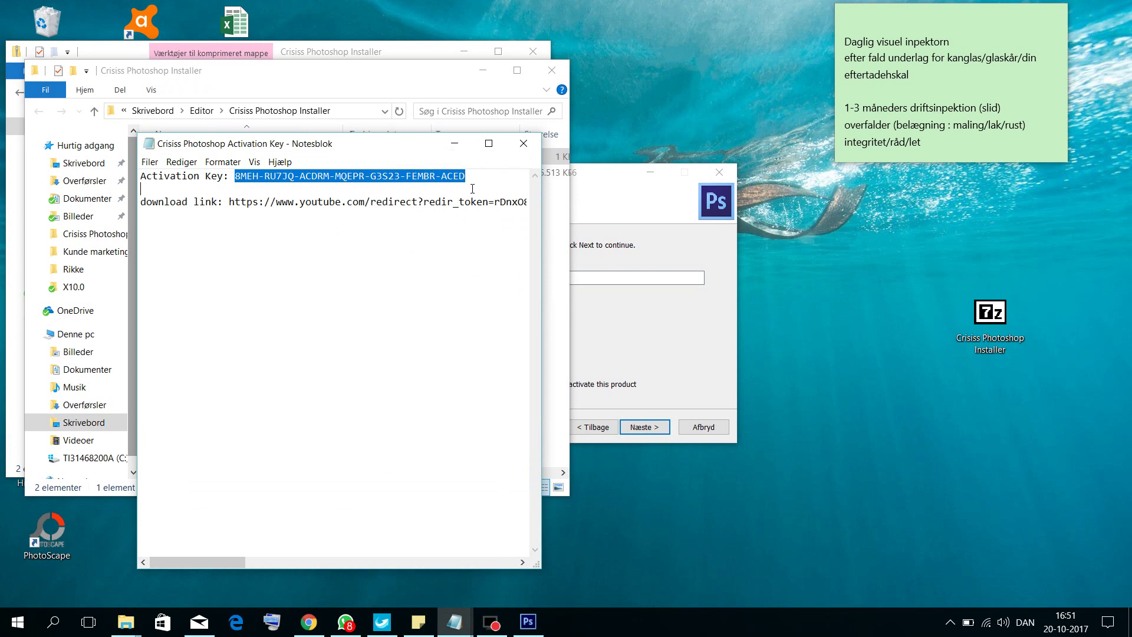
left_click(678, 280)
key("ctrl+v")
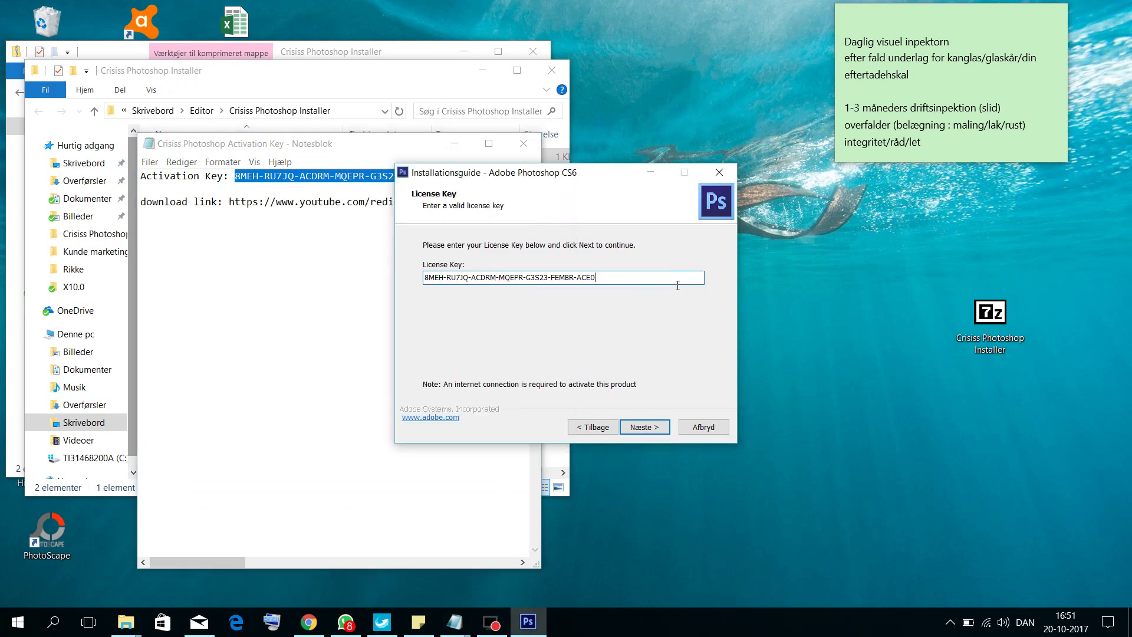
left_click(643, 428)
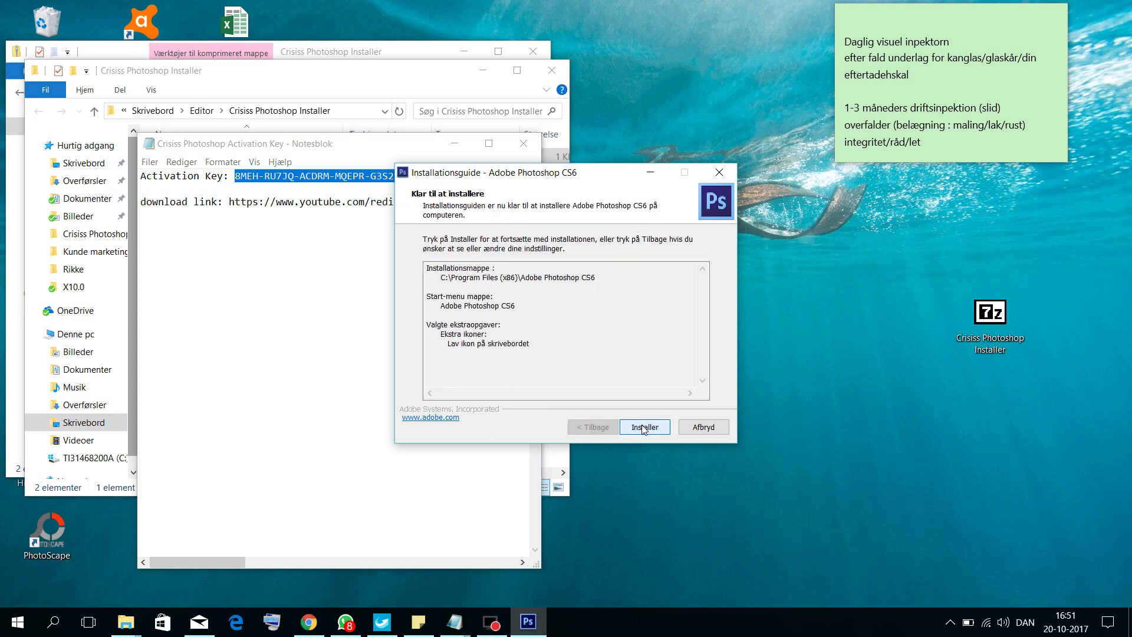
Start the Photoshop CS6 installation and wait for it to finish.
left_click(644, 428)
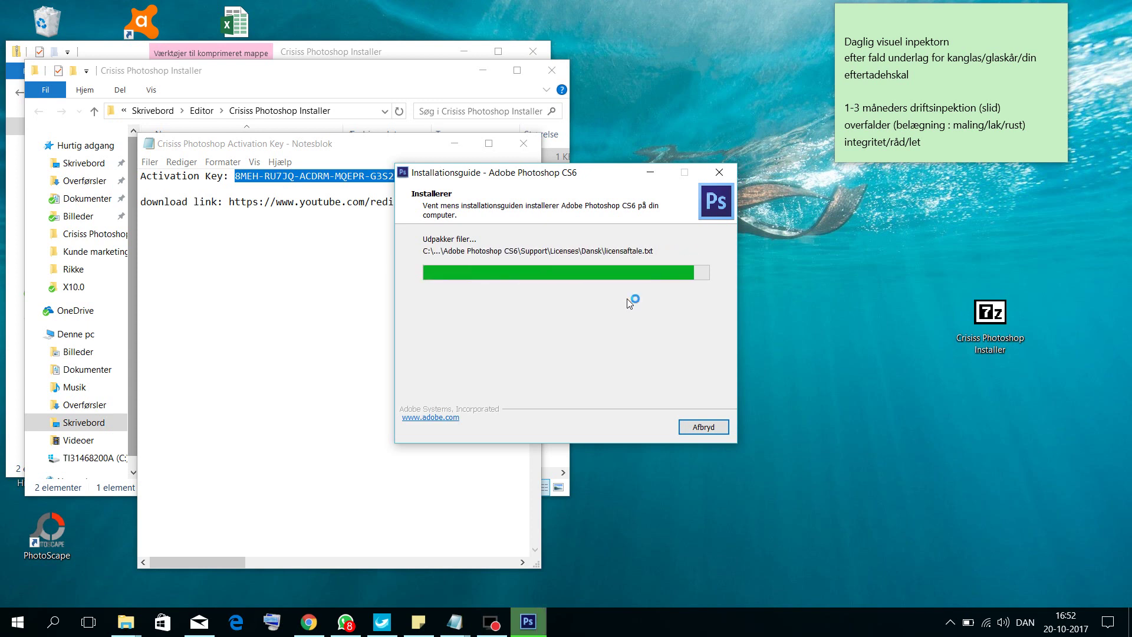
Finish the installer, minimize both Explorer windows and Notepad, and refresh the desktop.
left_click(645, 429)
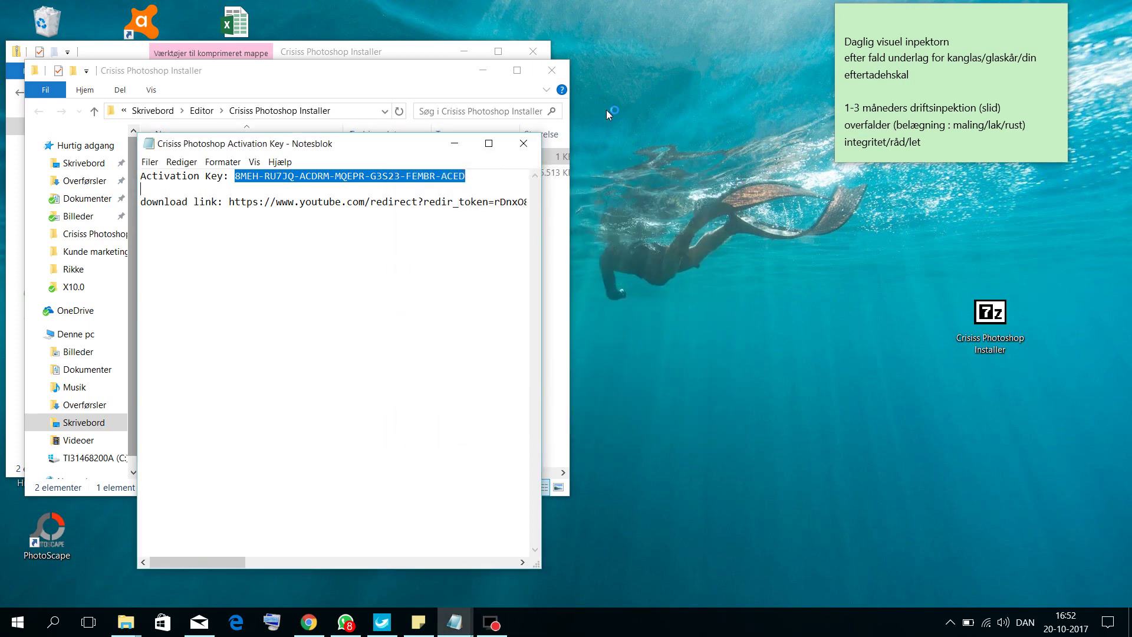
left_click(488, 69)
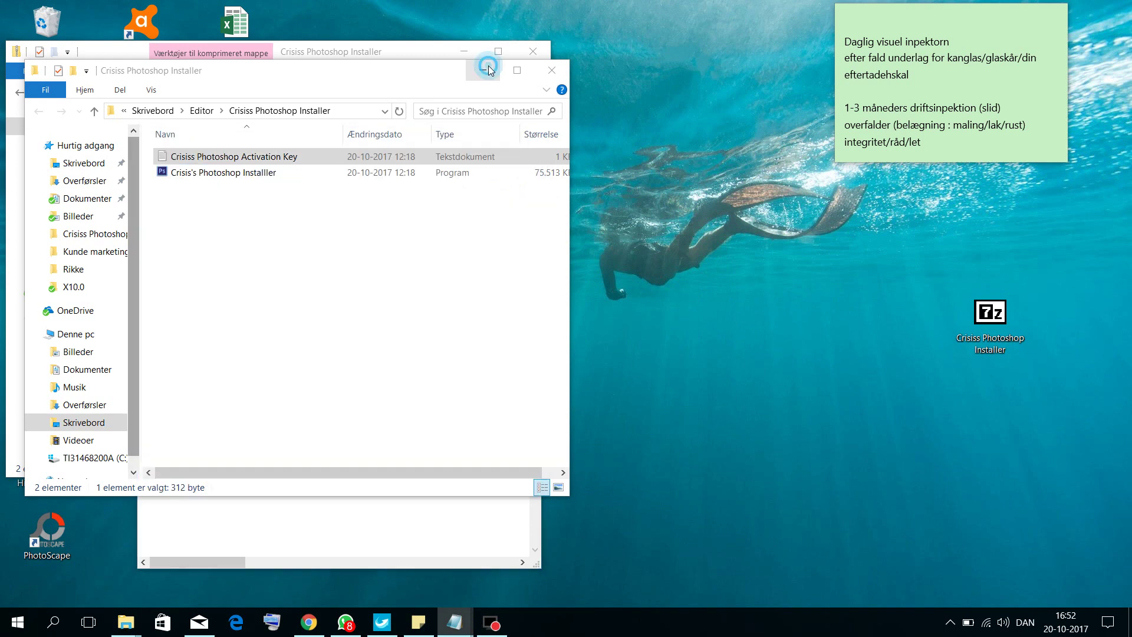
left_click(464, 52)
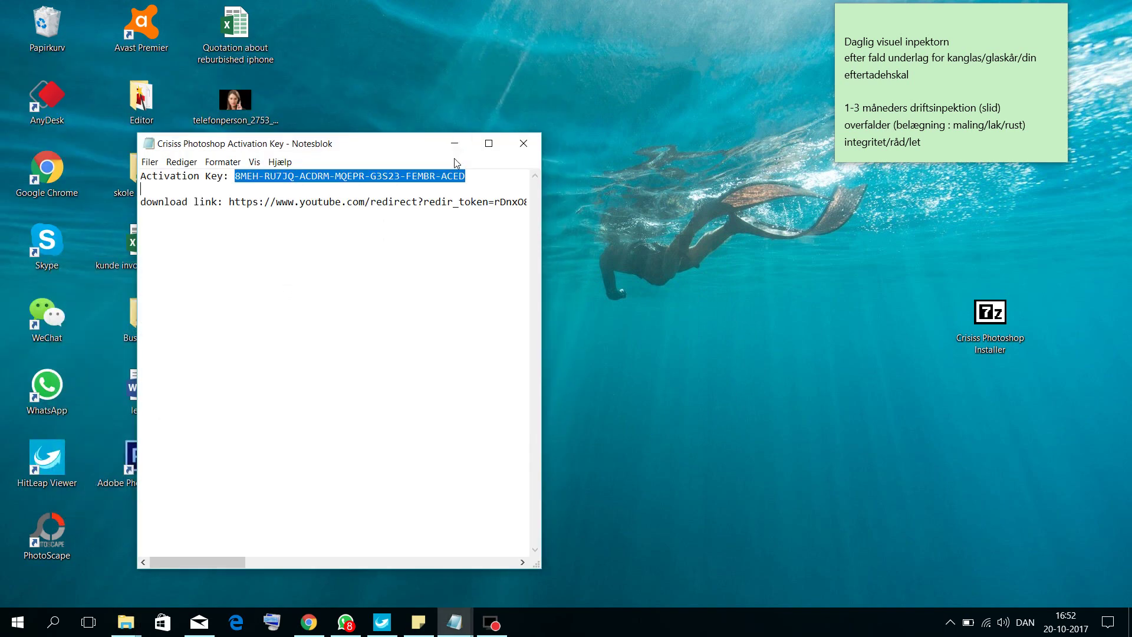
left_click(455, 144)
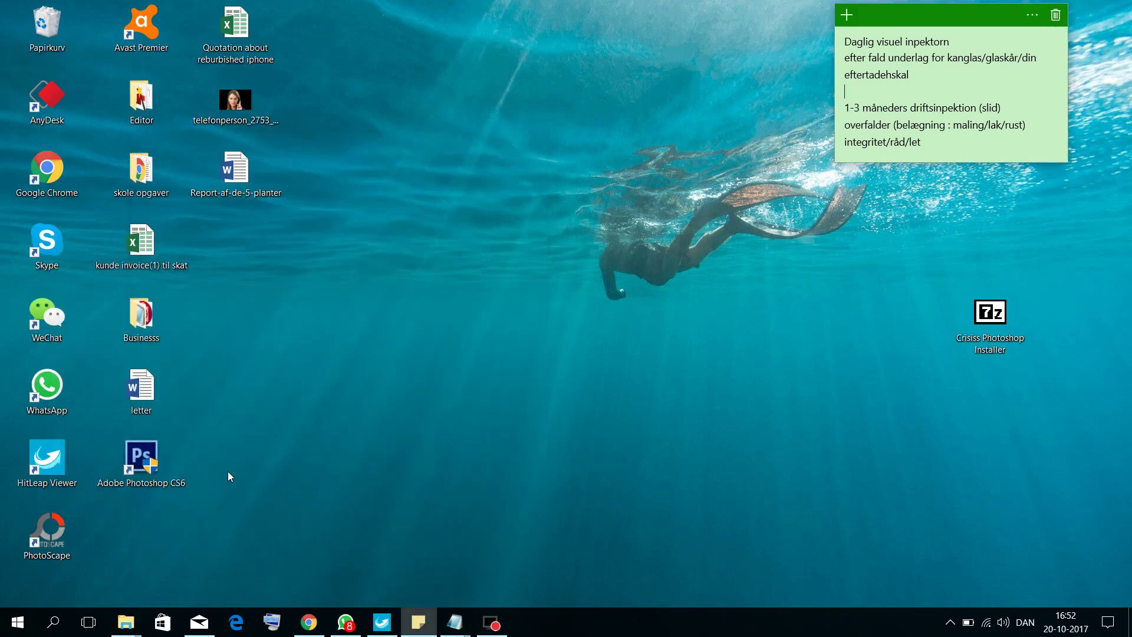
right_click(267, 350)
left_click(329, 392)
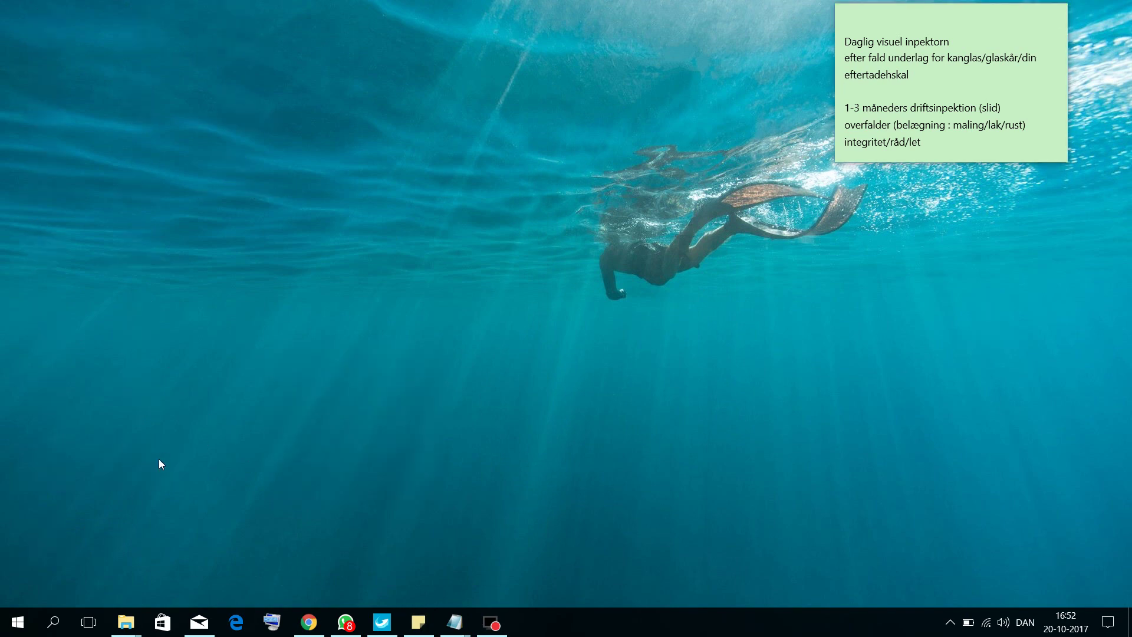
Launch Photoshop CS6 from its new desktop shortcut.
double_click(162, 467)
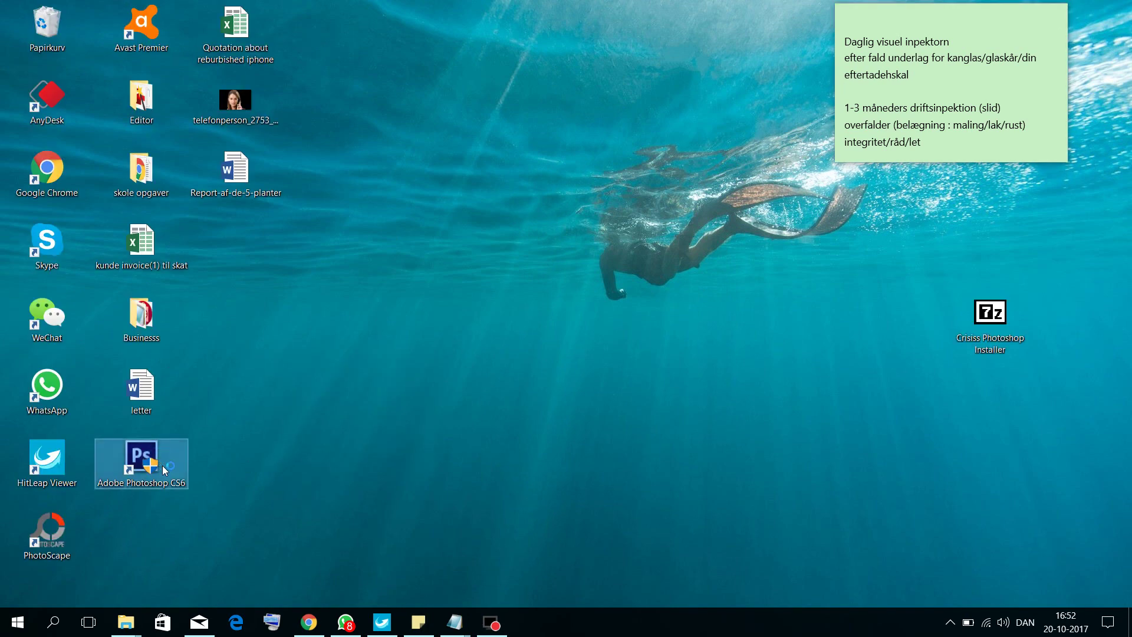